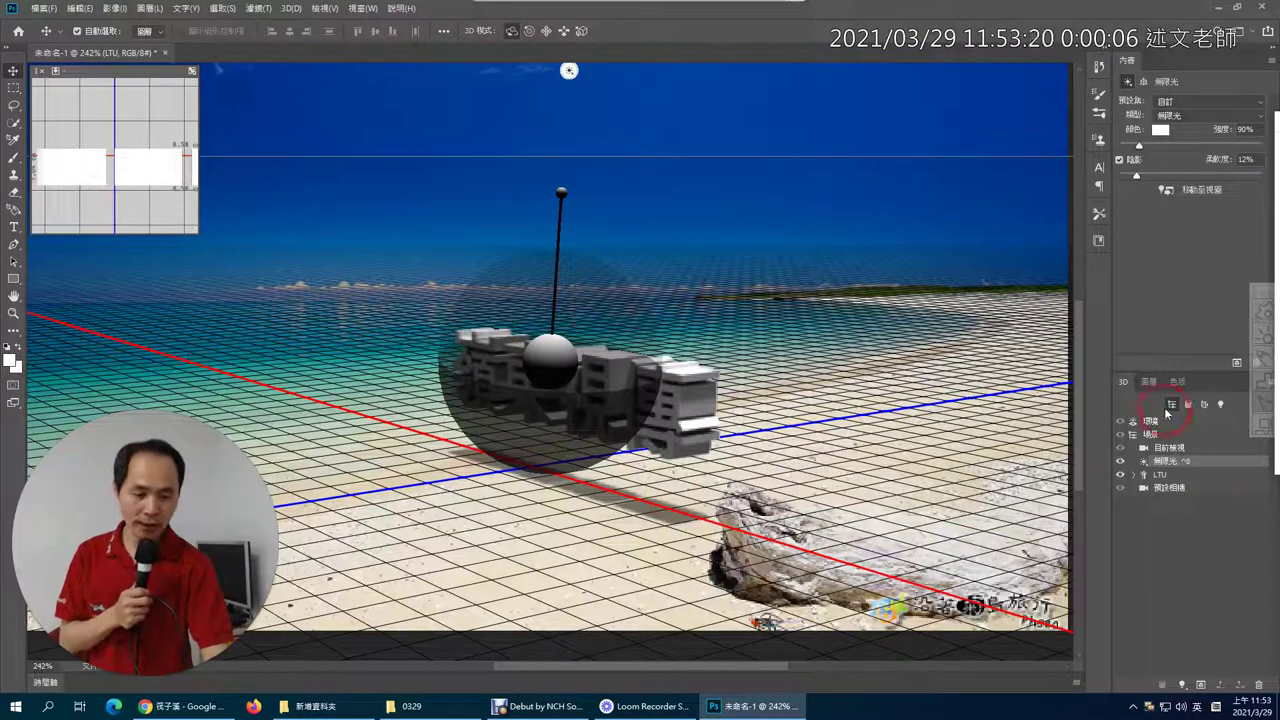
Type 'LTU' in the sky above the beach and convert it to a 3D extrusion
{"action": "left_click", "coordinate": [1150, 382]}
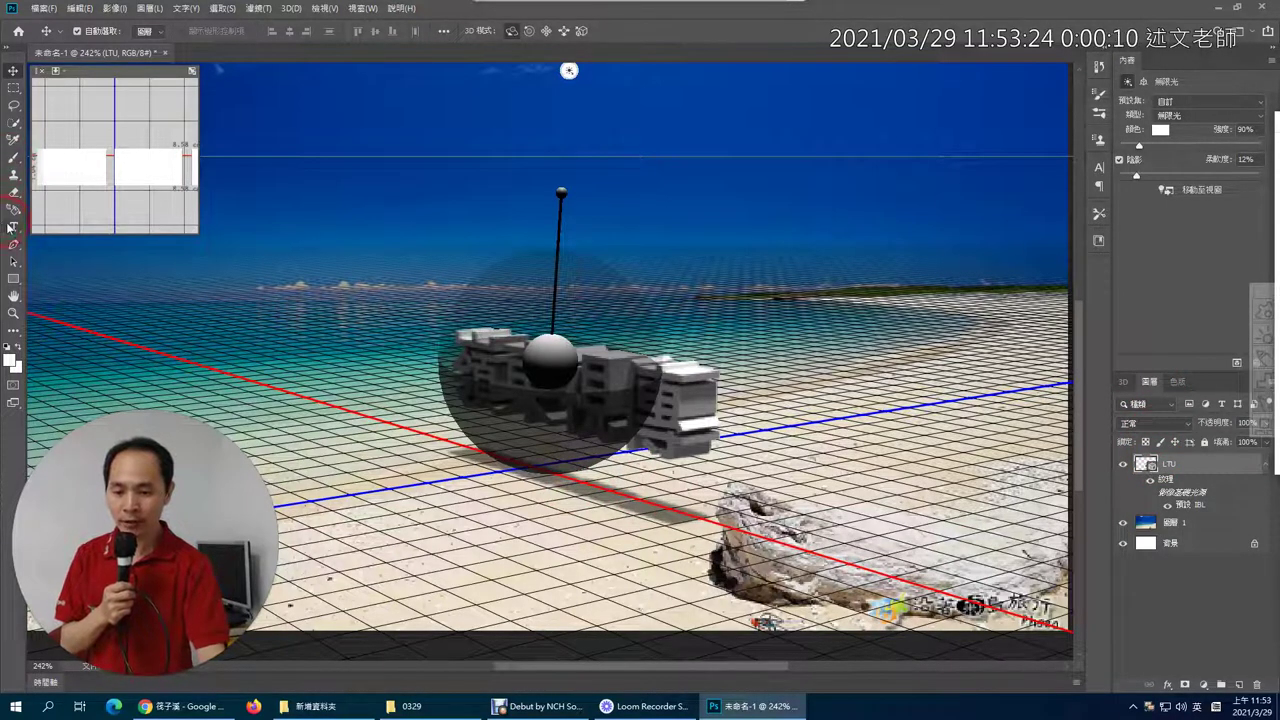
{"action": "left_click", "coordinate": [13, 227]}
{"action": "left_click", "coordinate": [517, 231]}
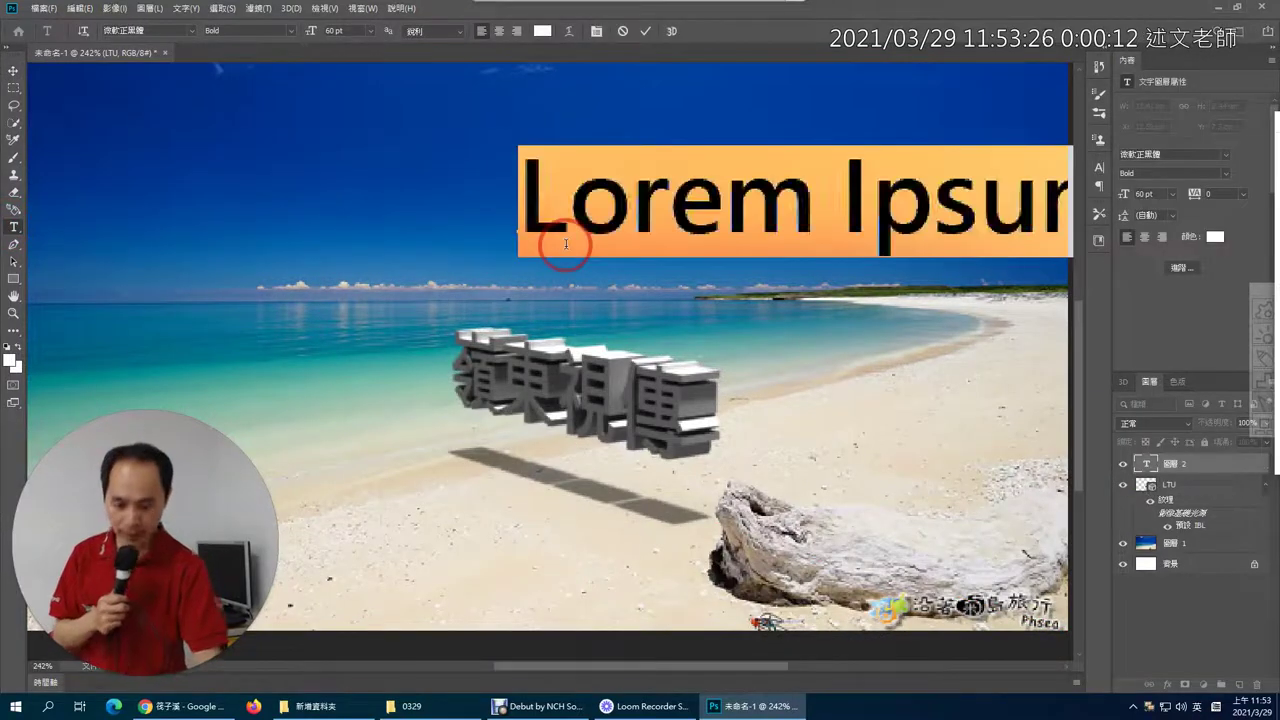
{"action": "type", "text": "LT"}
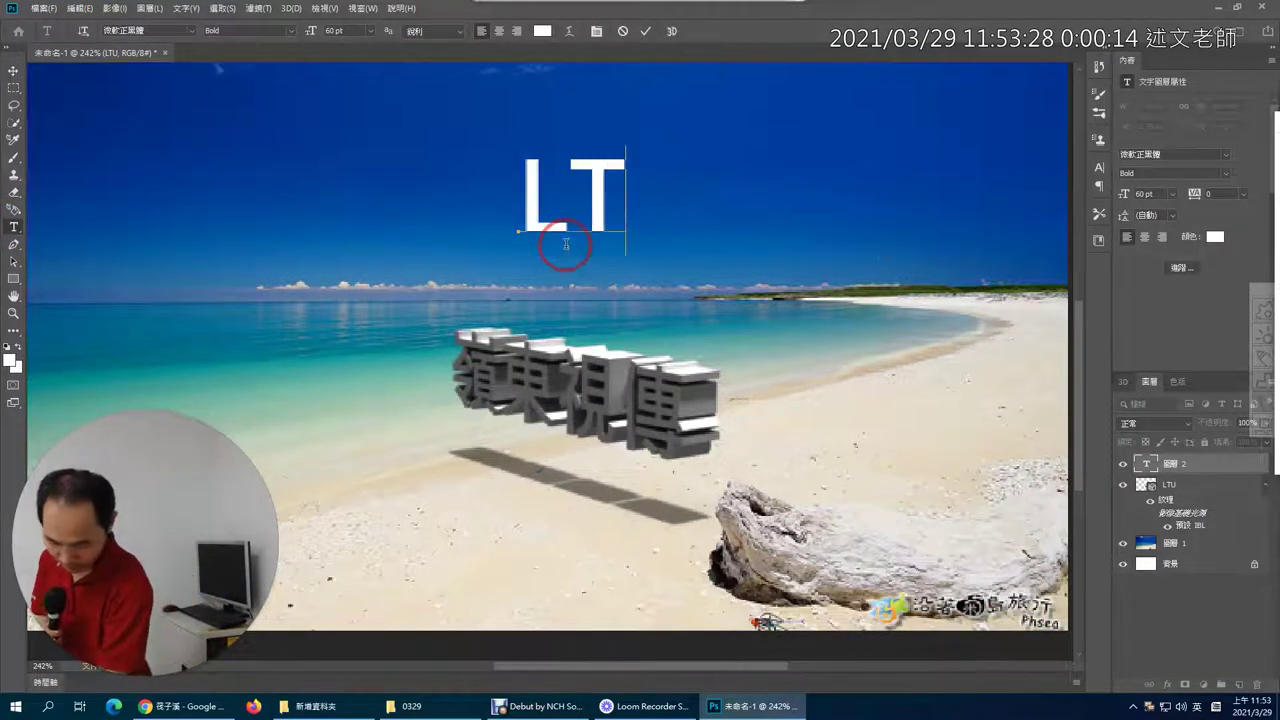
{"action": "type", "text": "U"}
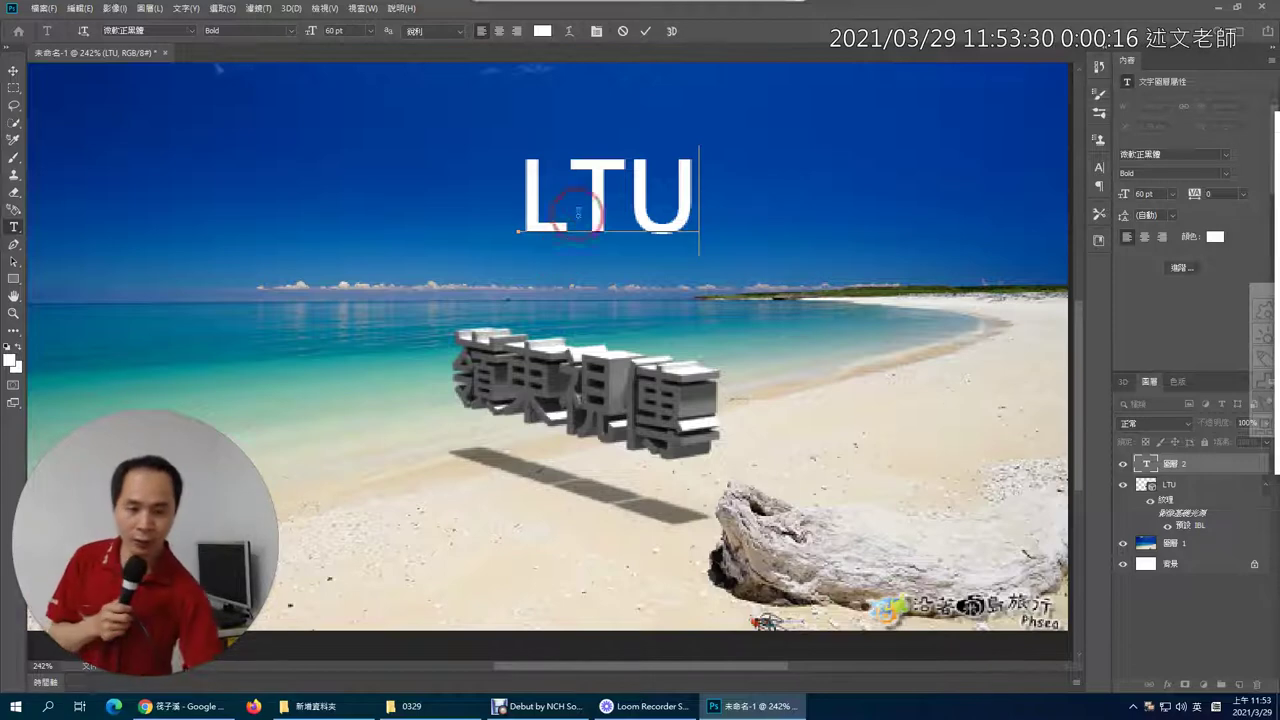
{"action": "left_click", "coordinate": [677, 34]}
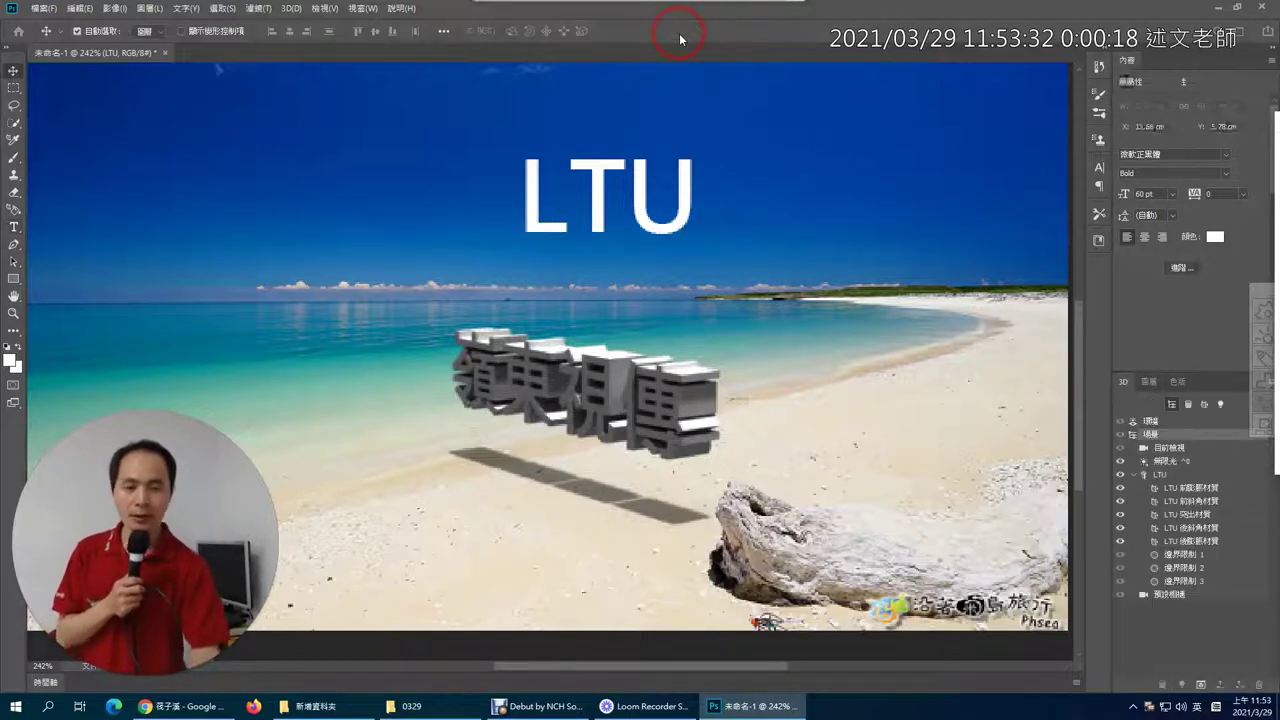
{"action": "left_click", "coordinate": [1172, 405]}
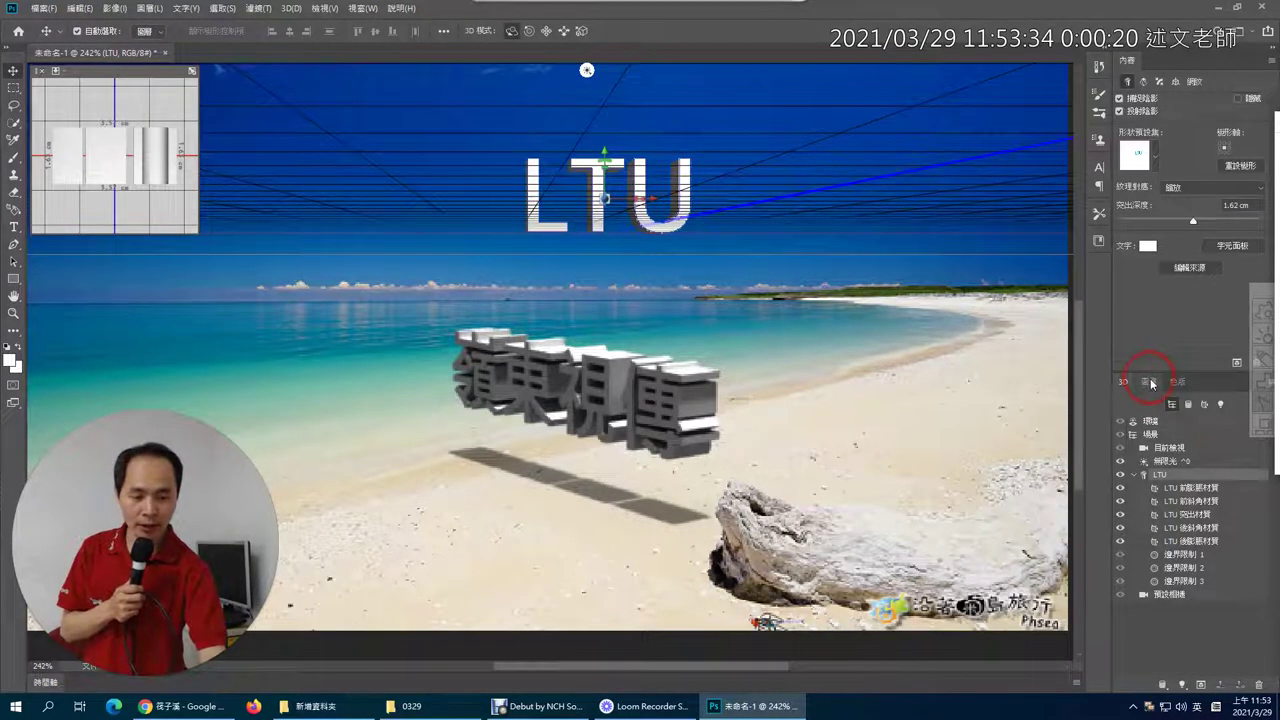
Show the 3D layers in the Layers list and select the Chinese and LTU layers together
{"action": "left_click", "coordinate": [1149, 381]}
{"action": "left_click", "coordinate": [1247, 518]}
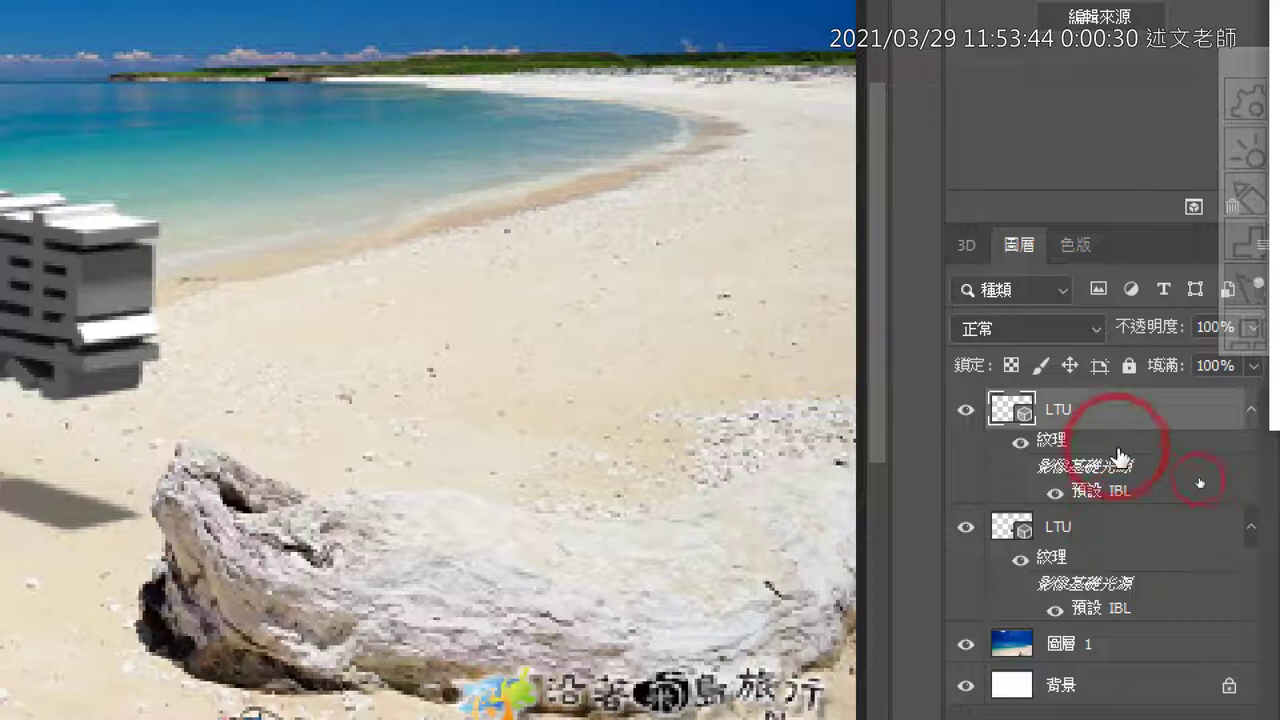
{"action": "left_click", "coordinate": [1126, 527]}
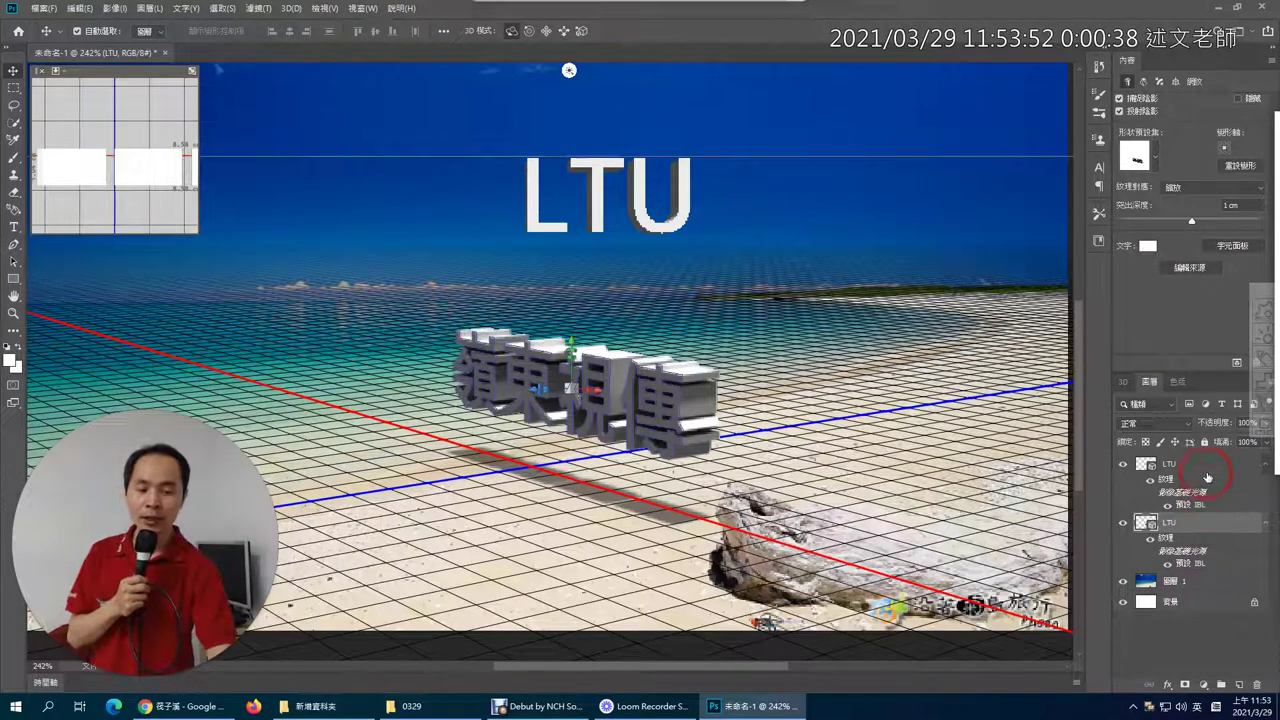
{"action": "left_click", "coordinate": [1205, 465]}
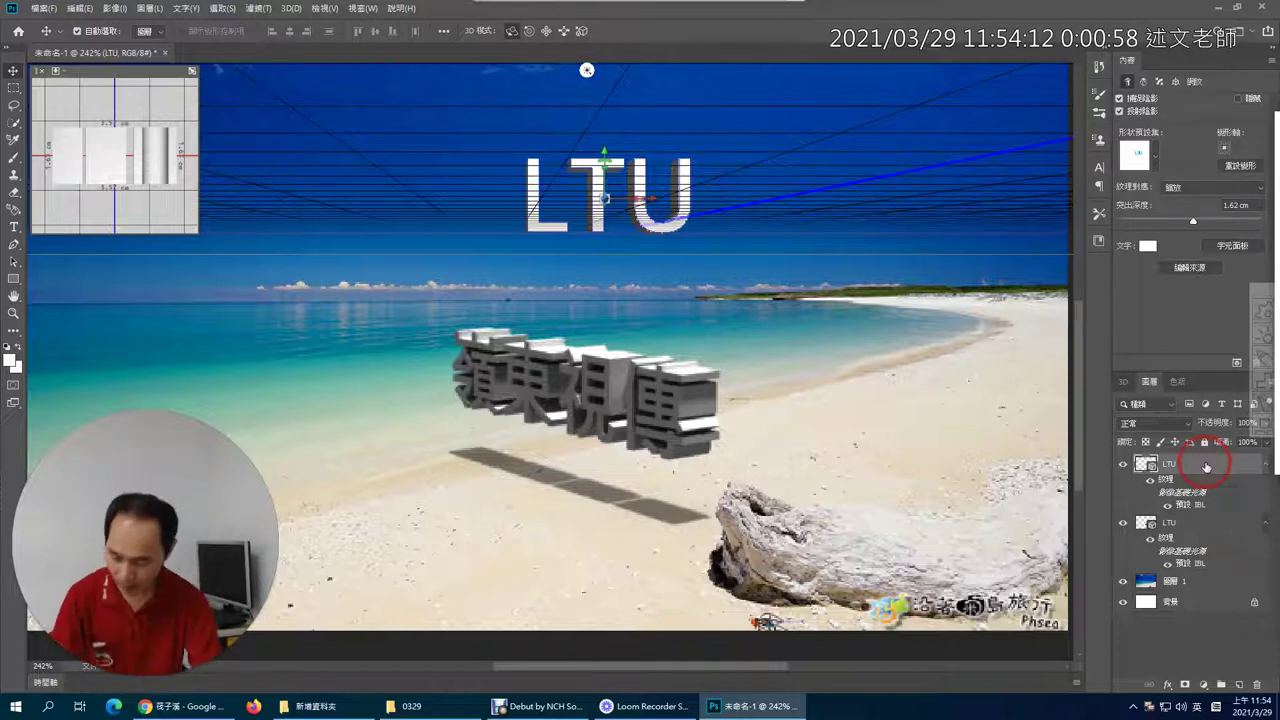
{"action": "left_click", "coordinate": [1207, 522], "text": "shift"}
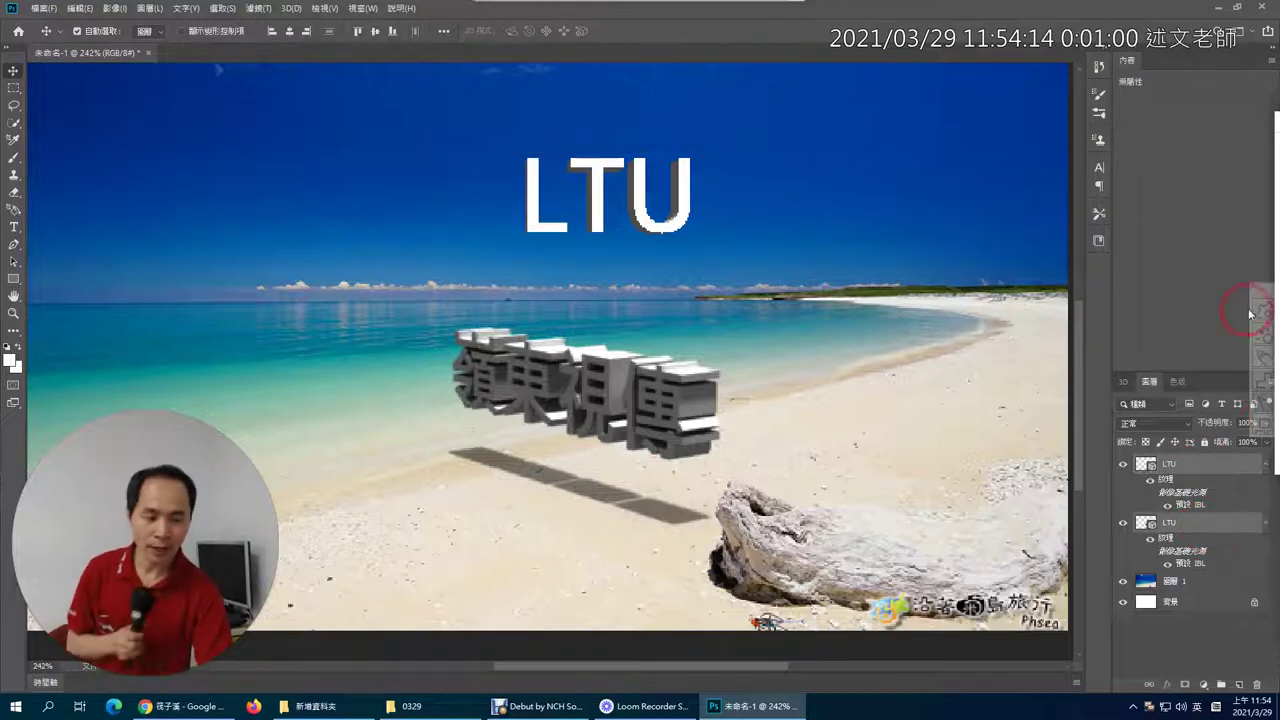
Merge the Chinese and LTU 3D layers into one scene holding LTU and LTU_0
{"action": "left_click_drag", "start_coordinate": [1262, 298], "coordinate": [1263, 221]}
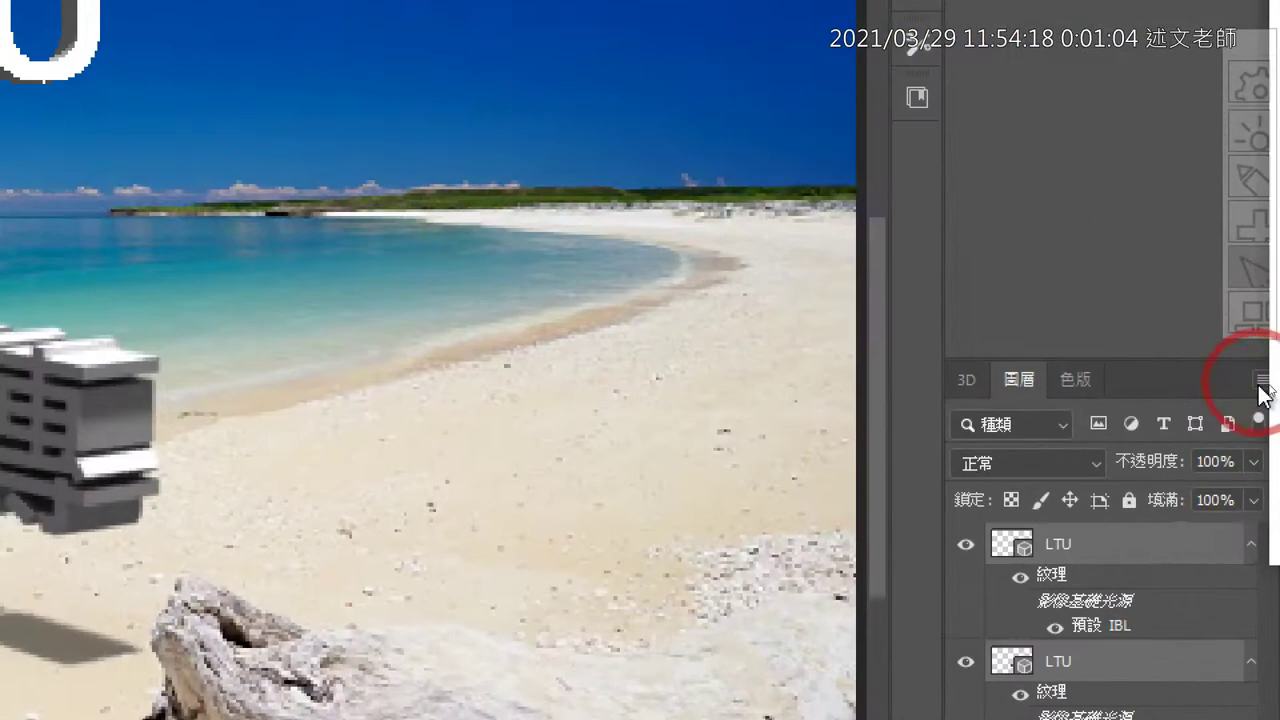
{"action": "left_click", "coordinate": [1262, 386]}
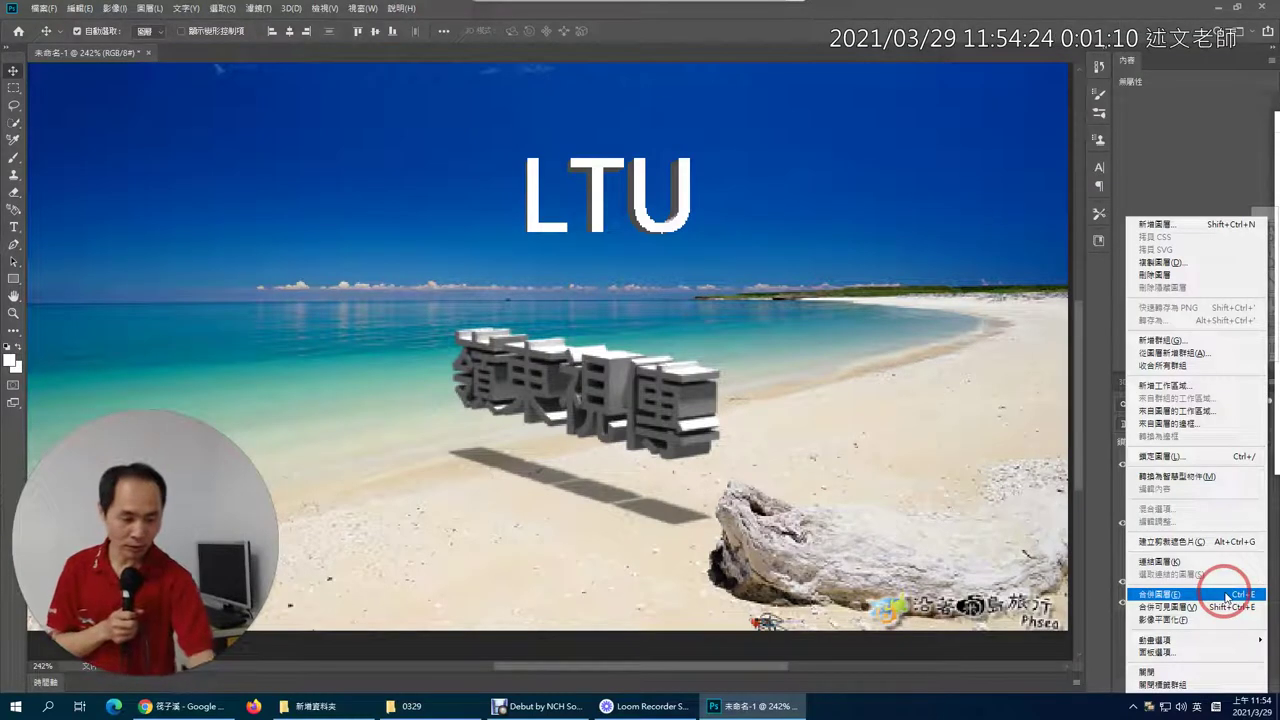
{"action": "left_click", "coordinate": [1224, 591]}
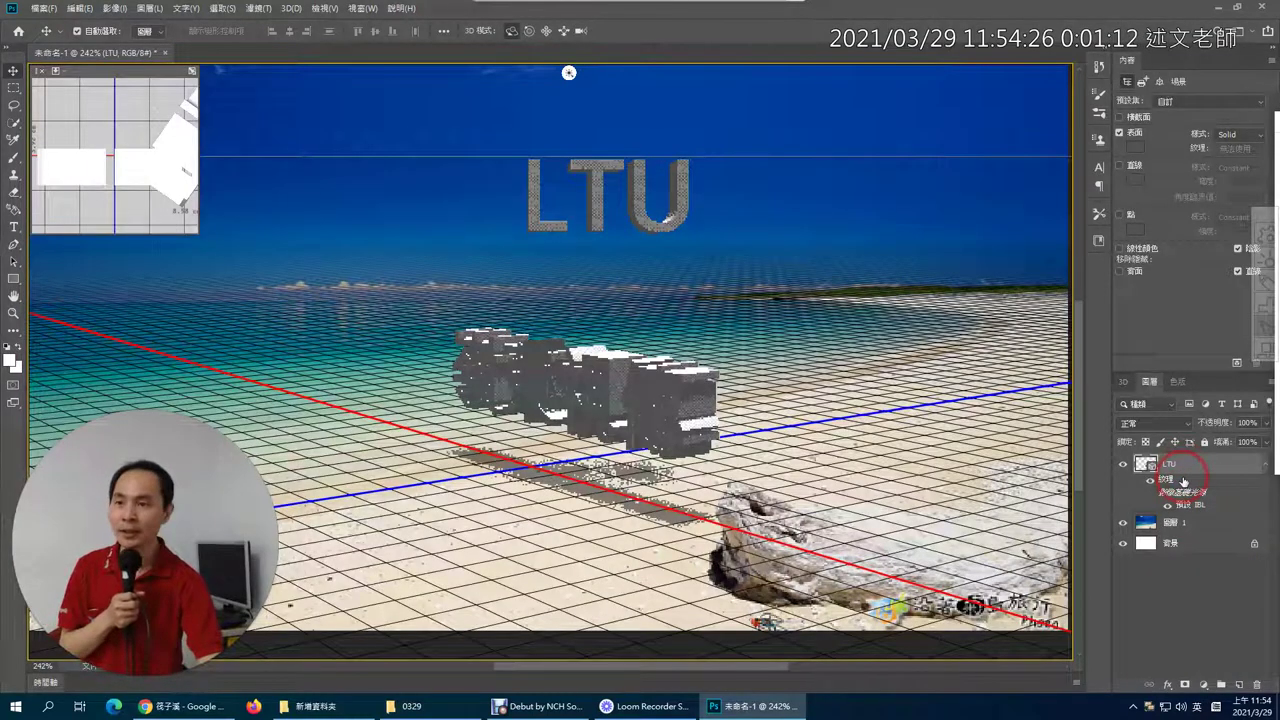
{"action": "left_click", "coordinate": [1122, 382]}
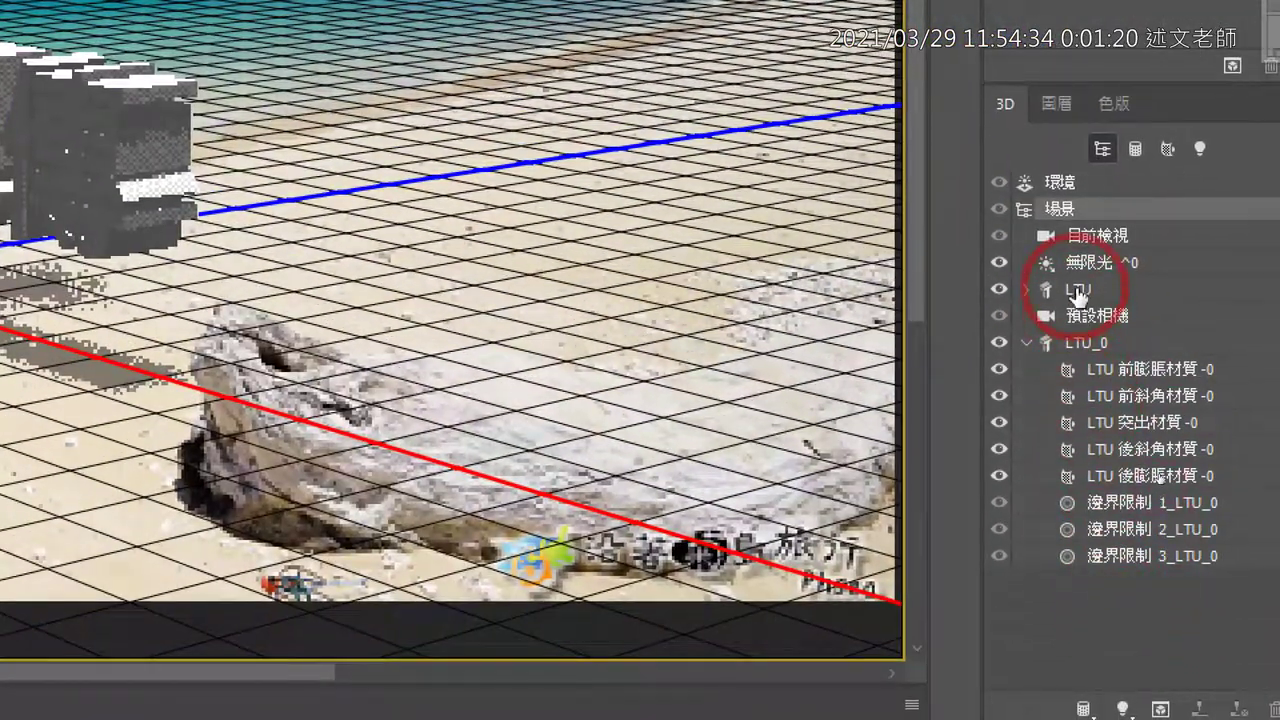
Move LTU_0 beside the Chinese text and cut its extrusion depth to 0.42 cm
{"action": "left_click", "coordinate": [1078, 290]}
{"action": "left_click", "coordinate": [1085, 350]}
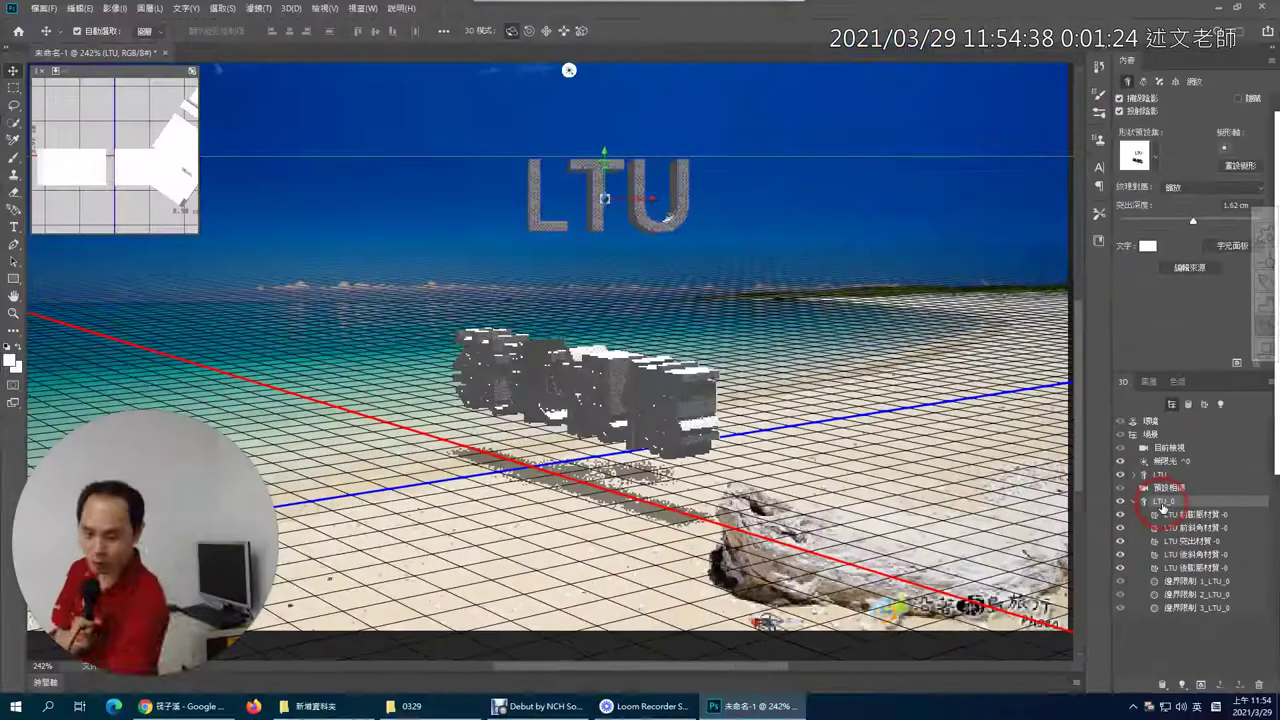
{"action": "left_click", "coordinate": [672, 222]}
{"action": "mouse_move", "coordinate": [575, 150]}
{"action": "left_mouse_down"}
{"action": "mouse_move", "coordinate": [596, 218]}
{"action": "mouse_move", "coordinate": [585, 312]}
{"action": "left_mouse_up"}
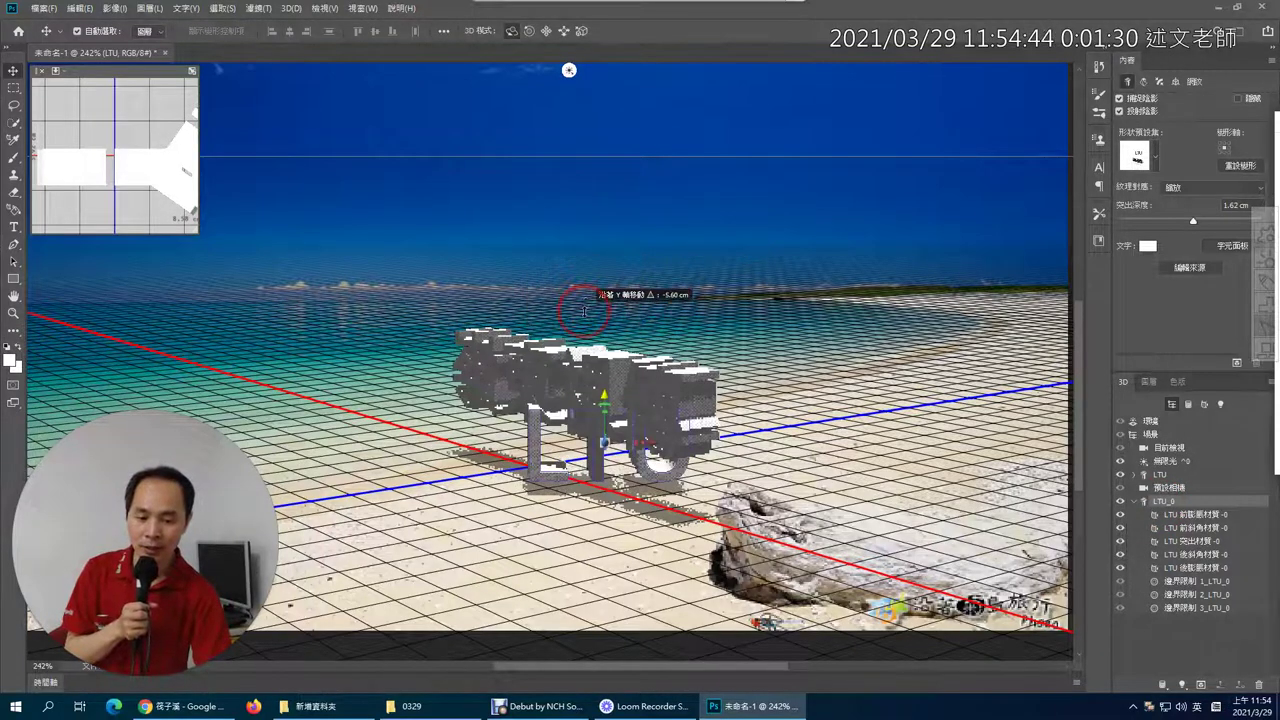
{"action": "left_click_drag", "start_coordinate": [645, 447], "coordinate": [917, 389]}
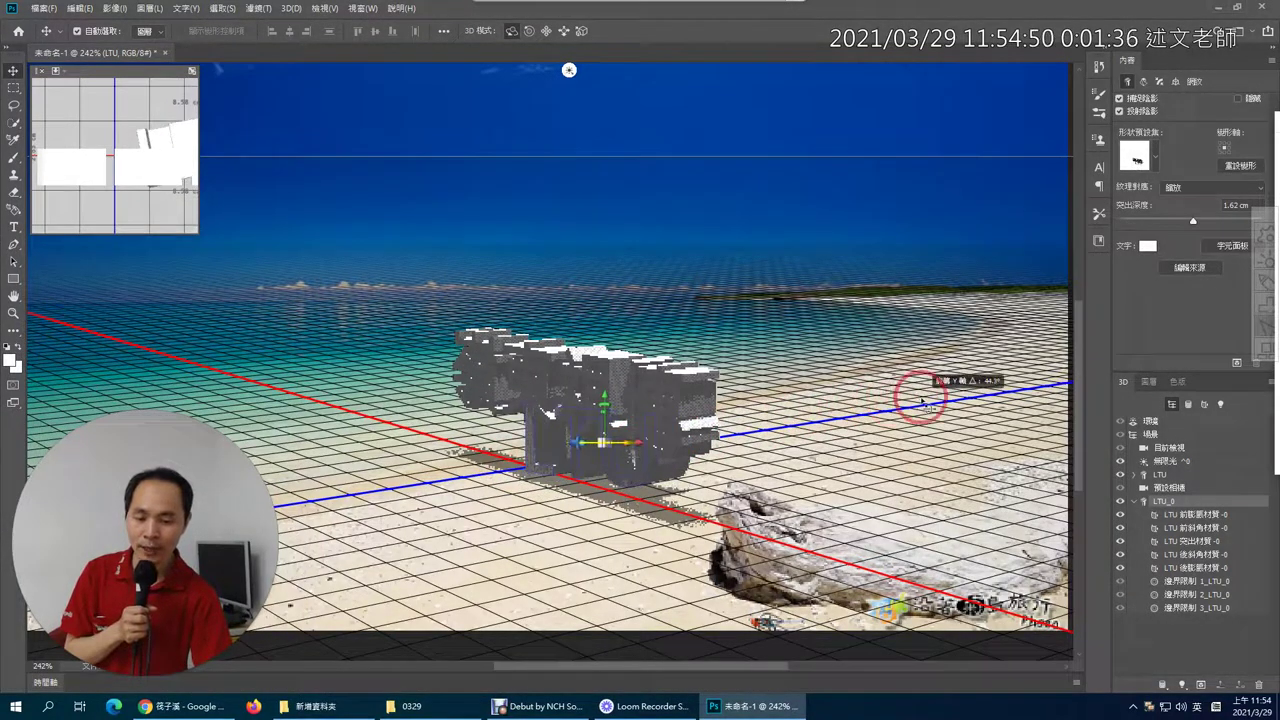
{"action": "left_click_drag", "start_coordinate": [615, 440], "coordinate": [620, 292]}
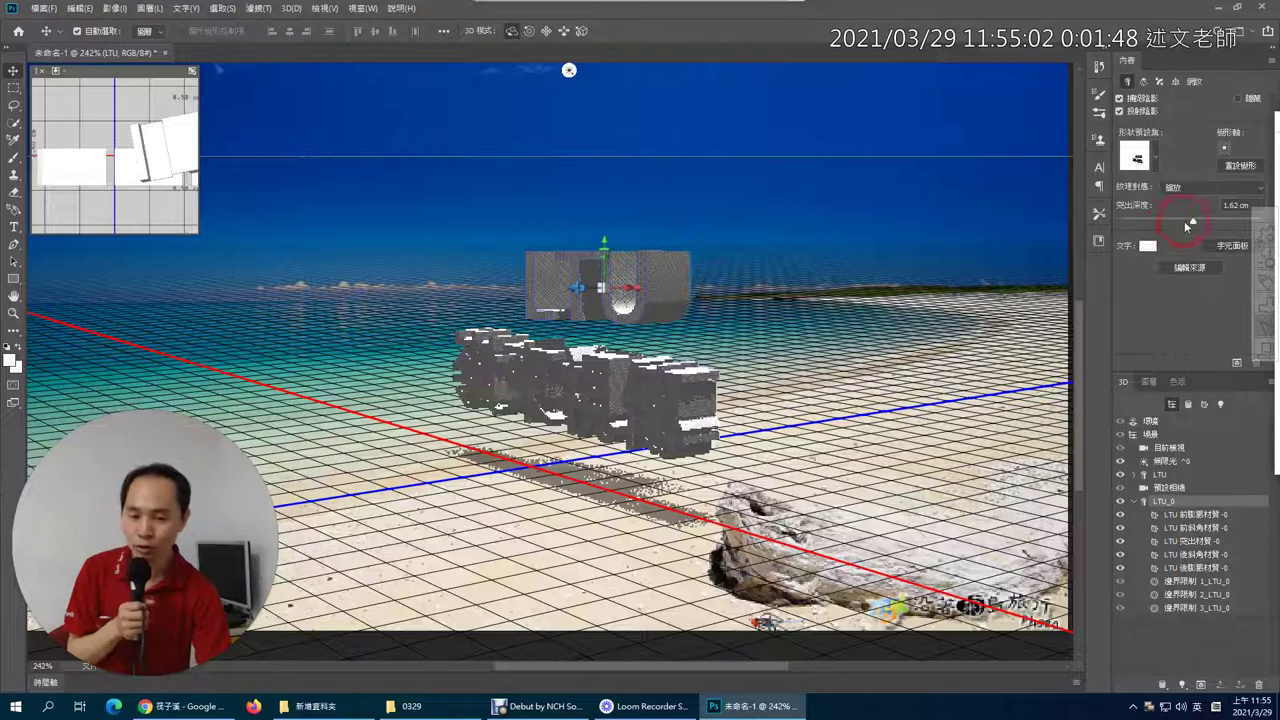
{"action": "left_click_drag", "start_coordinate": [1193, 223], "coordinate": [1189, 223]}
{"action": "left_click", "coordinate": [1168, 461]}
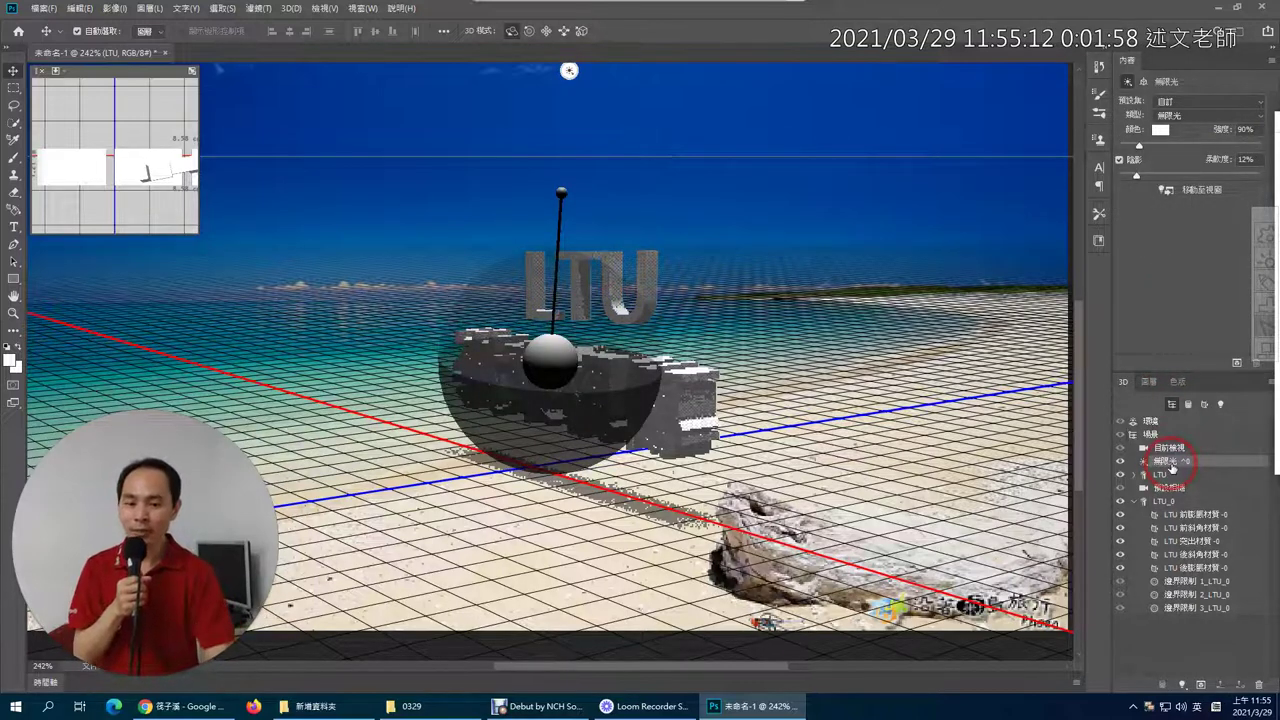
Turn the infinite light rightward so the LTU text's shadow falls on the floor
{"action": "left_click", "coordinate": [551, 192]}
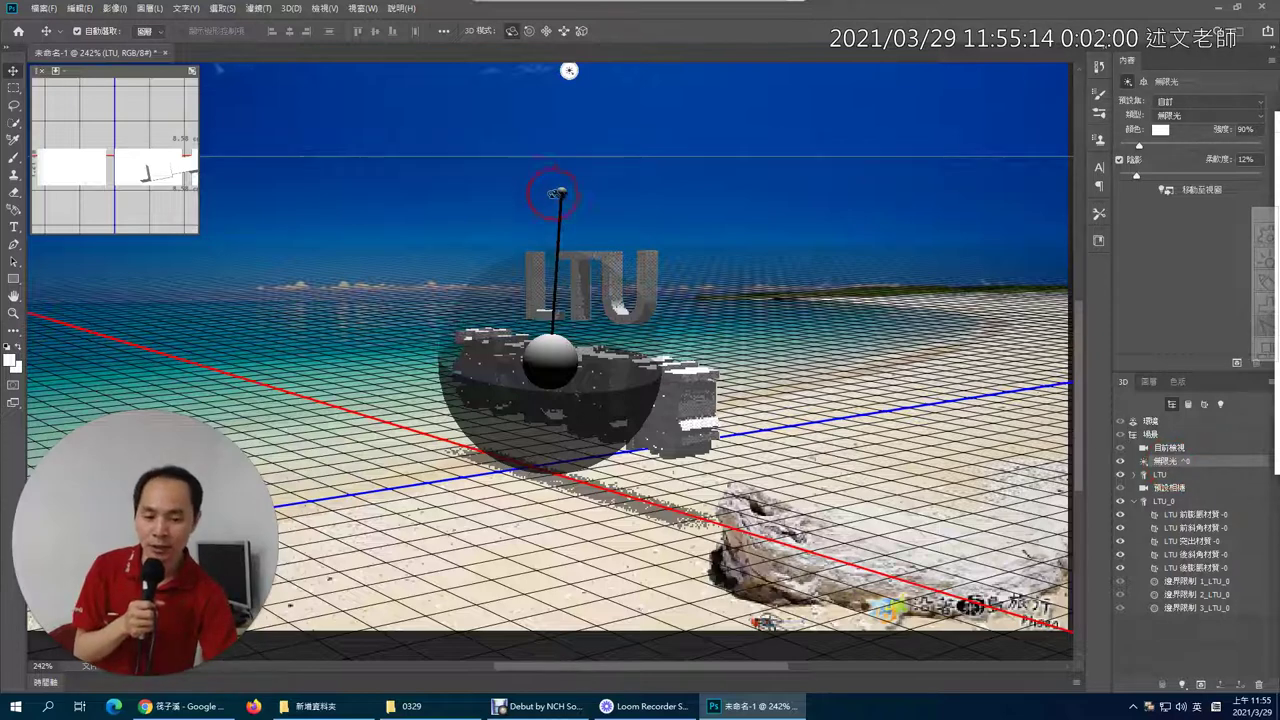
{"action": "mouse_move", "coordinate": [562, 191]}
{"action": "left_mouse_down"}
{"action": "mouse_move", "coordinate": [736, 205]}
{"action": "mouse_move", "coordinate": [745, 218]}
{"action": "left_mouse_up"}
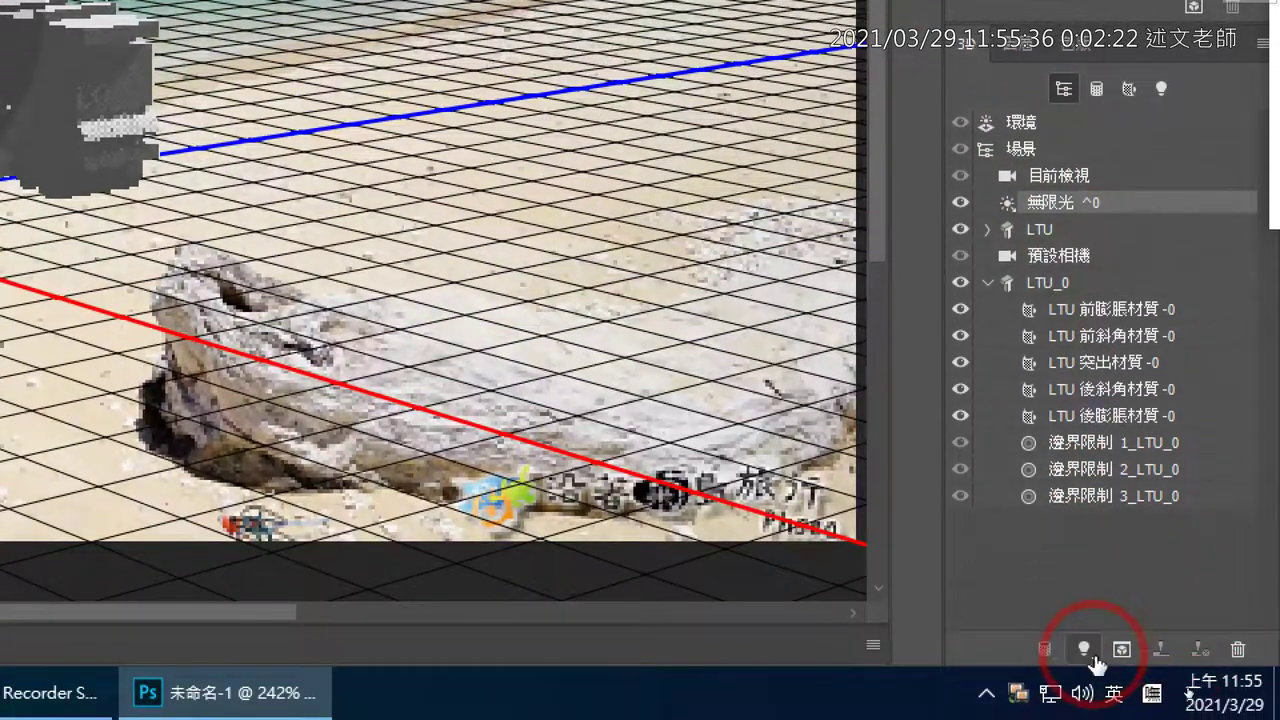
{"action": "left_click", "coordinate": [1095, 656]}
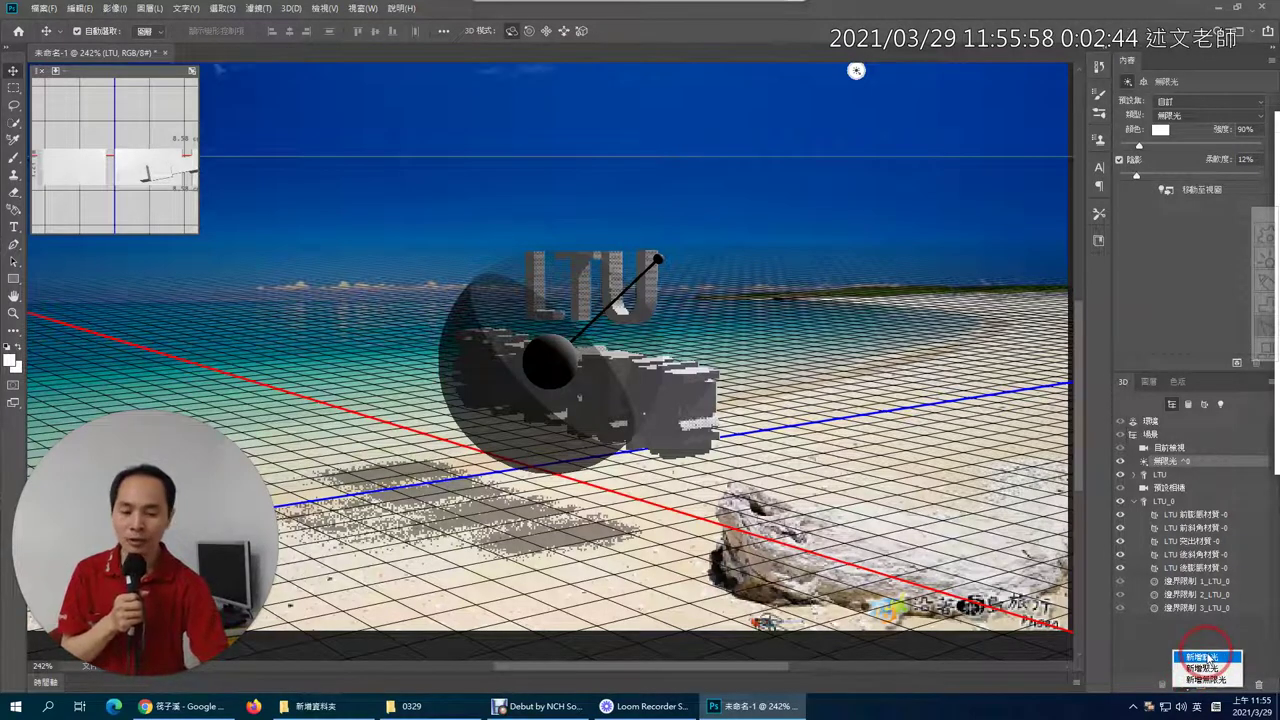
Add a New Point Light to the 3D scene
{"action": "left_click", "coordinate": [1208, 657]}
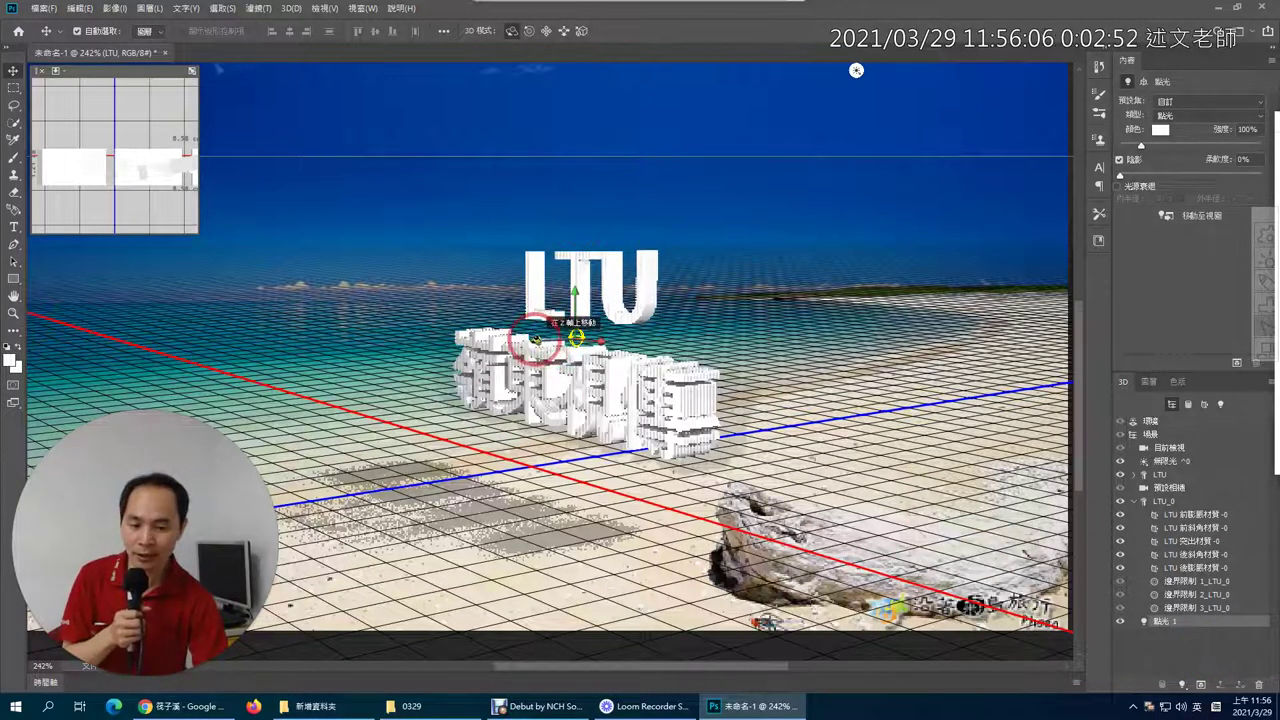
Raise the point light, set it to 60% intensity with shadows off, then show ee-class
{"action": "left_click_drag", "start_coordinate": [549, 343], "coordinate": [379, 355]}
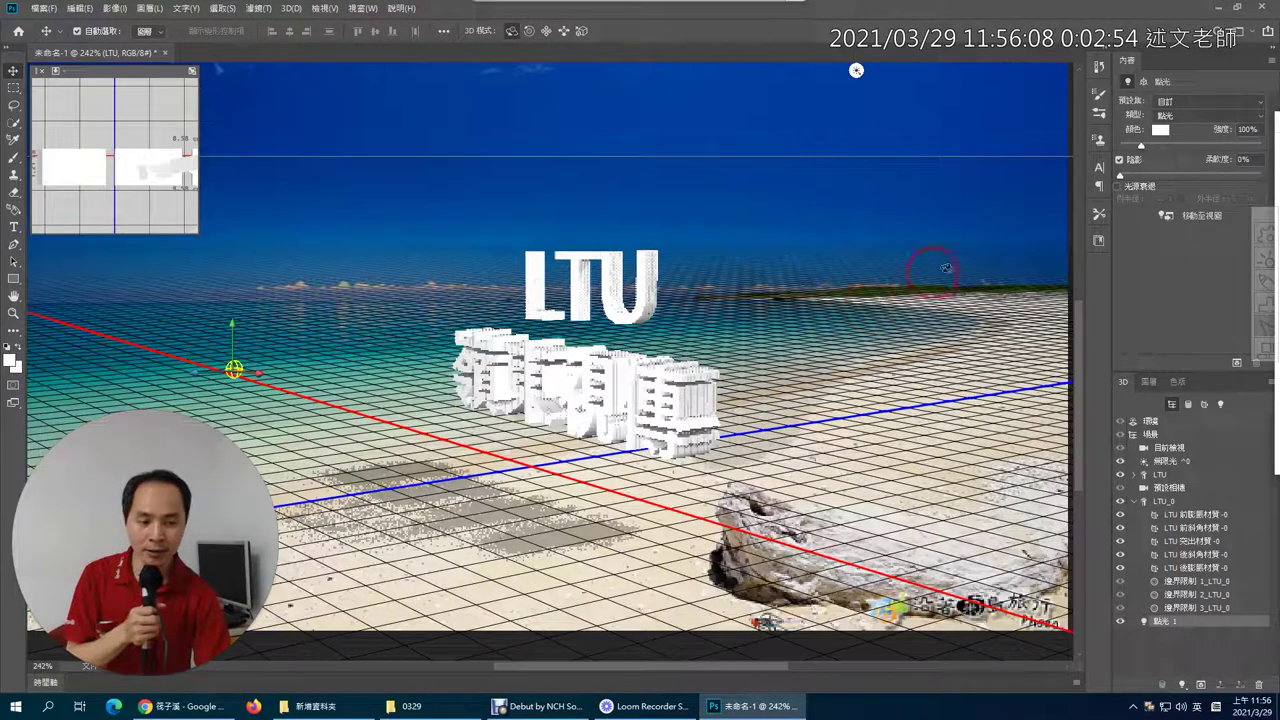
{"action": "left_click_drag", "start_coordinate": [1142, 148], "coordinate": [1130, 146]}
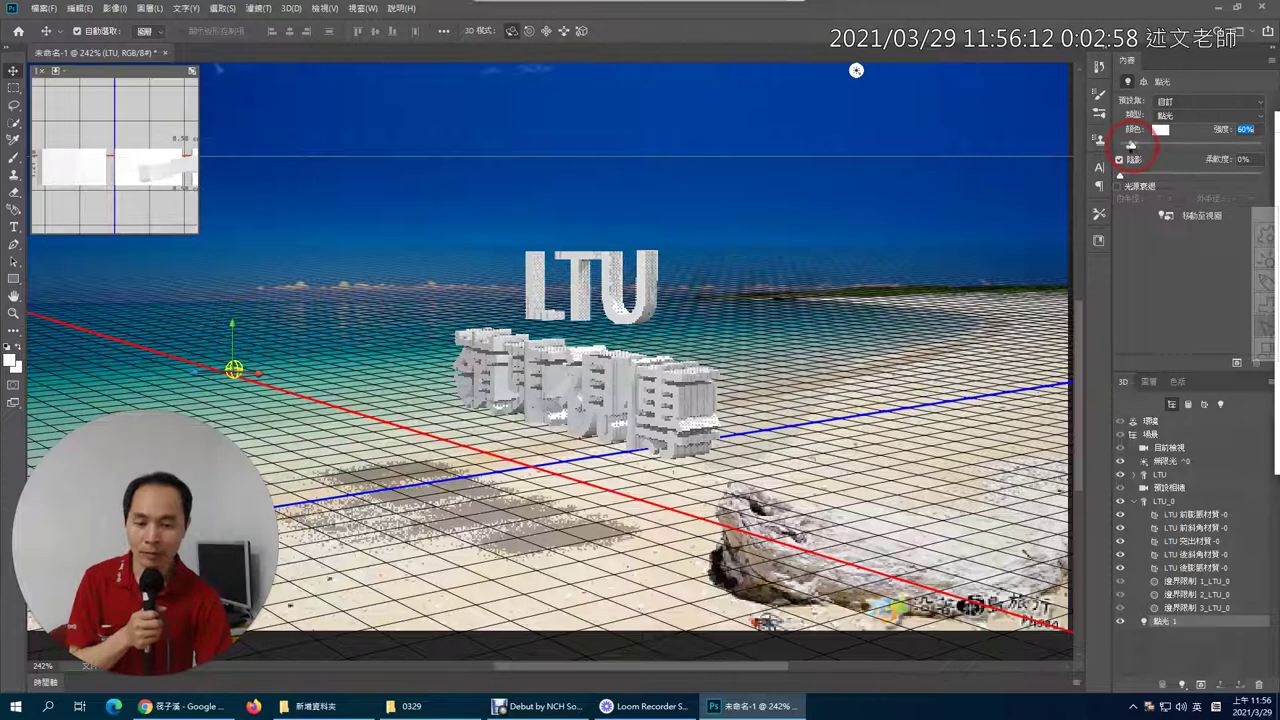
{"action": "left_click_drag", "start_coordinate": [233, 318], "coordinate": [233, 298]}
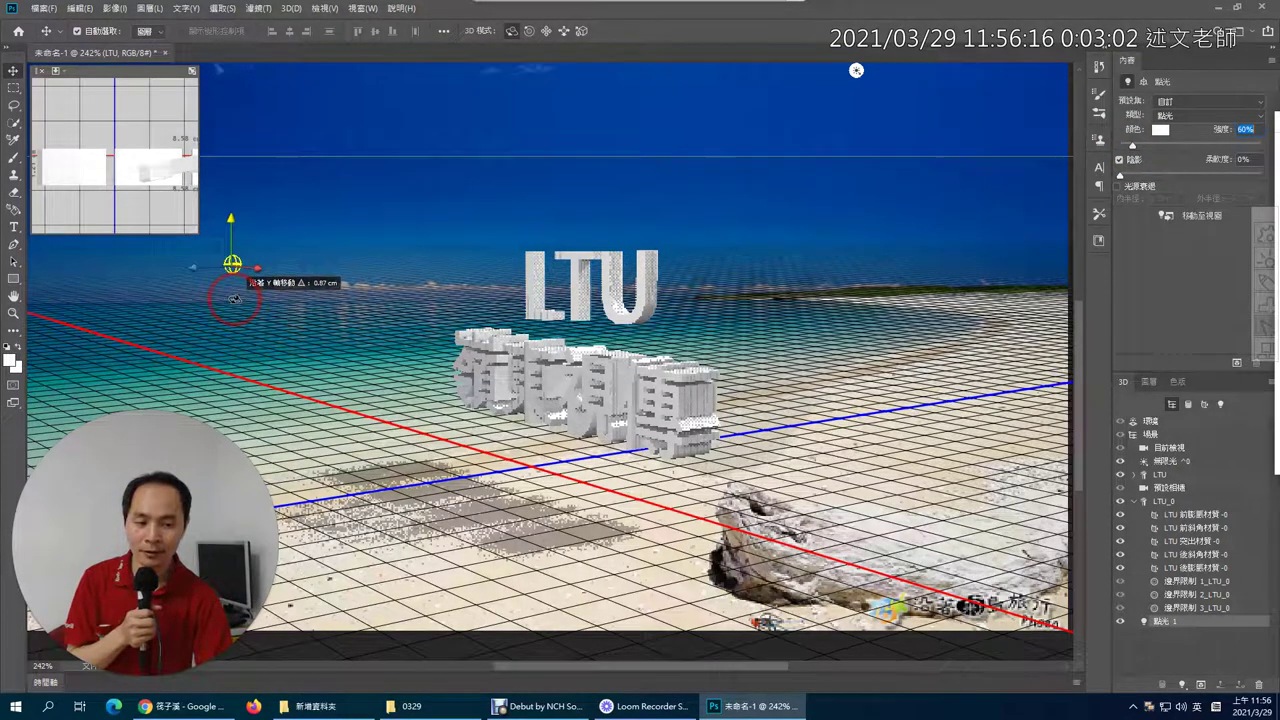
{"action": "left_click", "coordinate": [1120, 159]}
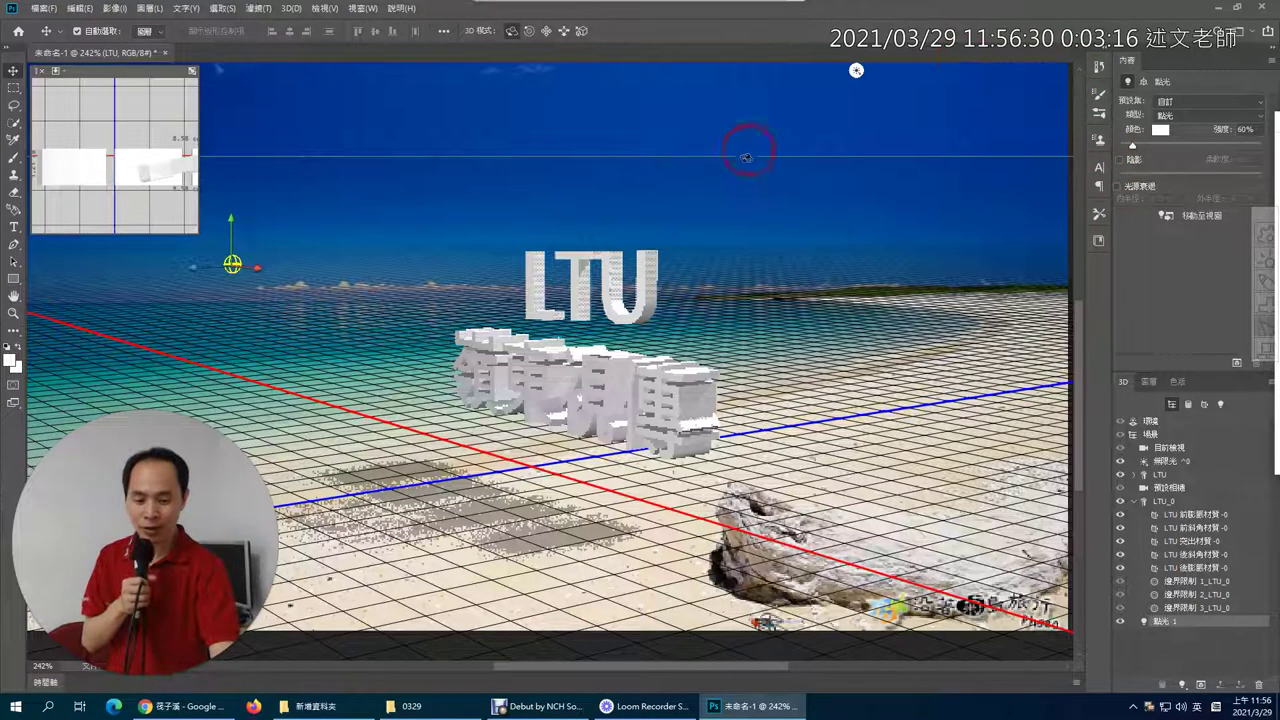
{"action": "left_click", "coordinate": [171, 708]}
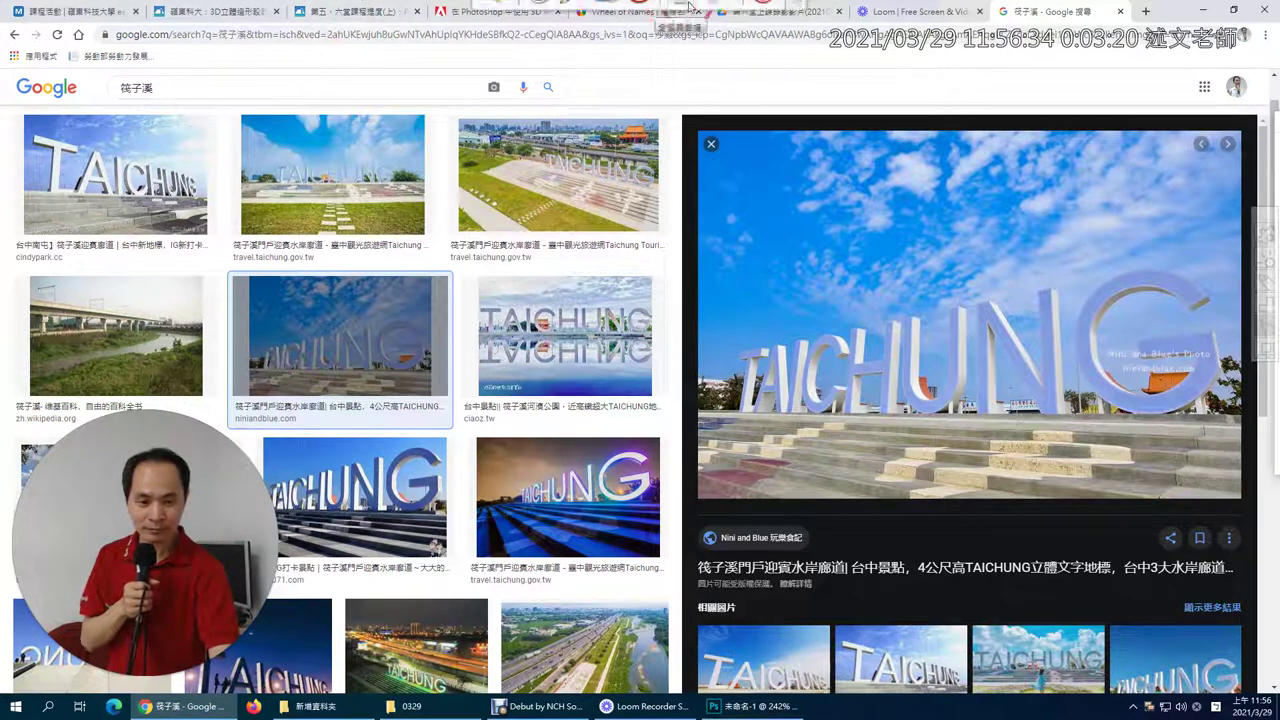
{"action": "left_click", "coordinate": [80, 11]}
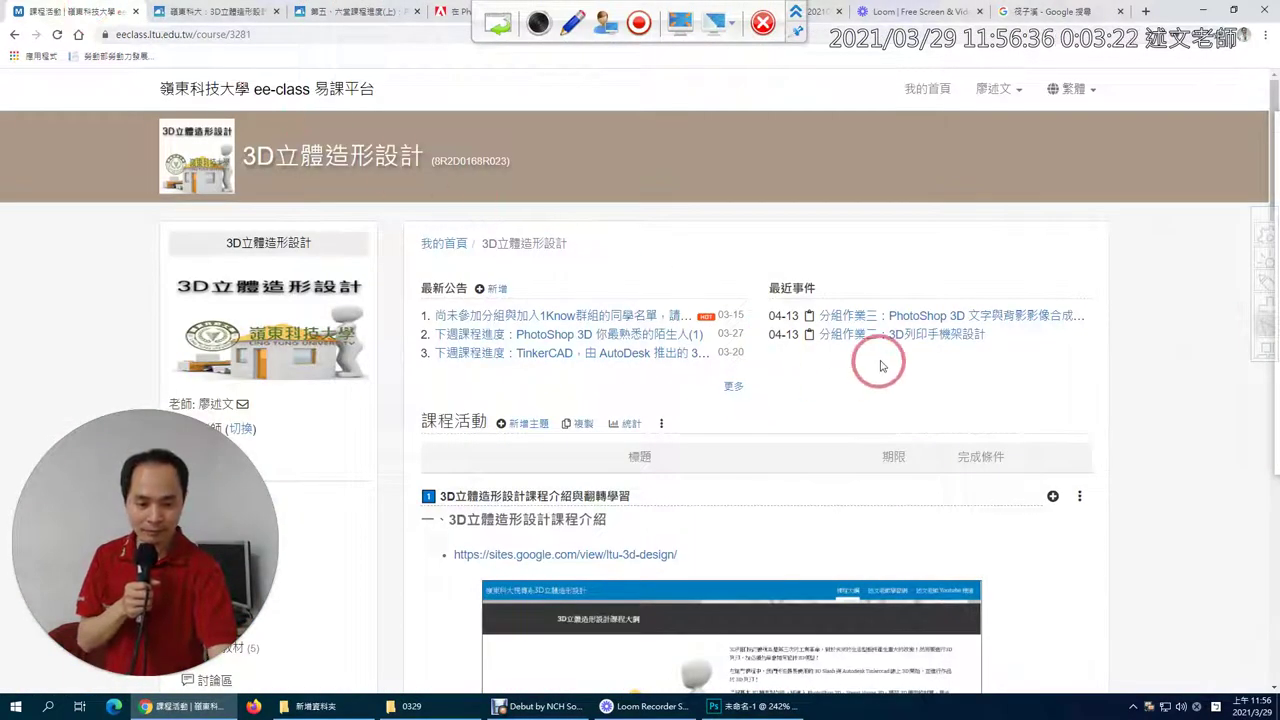
Open the 分組作業三 Photoshop 3D text assignment page and scroll through its details
{"action": "left_click", "coordinate": [875, 315]}
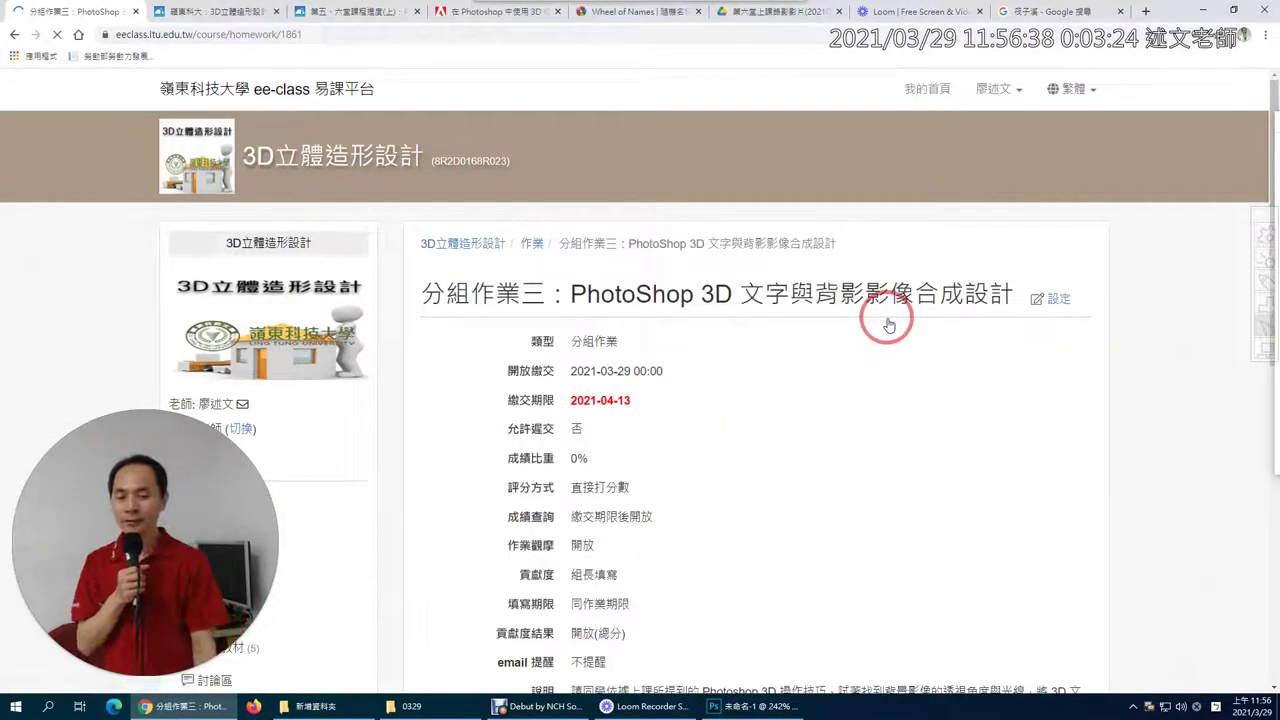
{"action": "scroll", "coordinate": [889, 325], "scroll_direction": "down", "scroll_amount": 5}
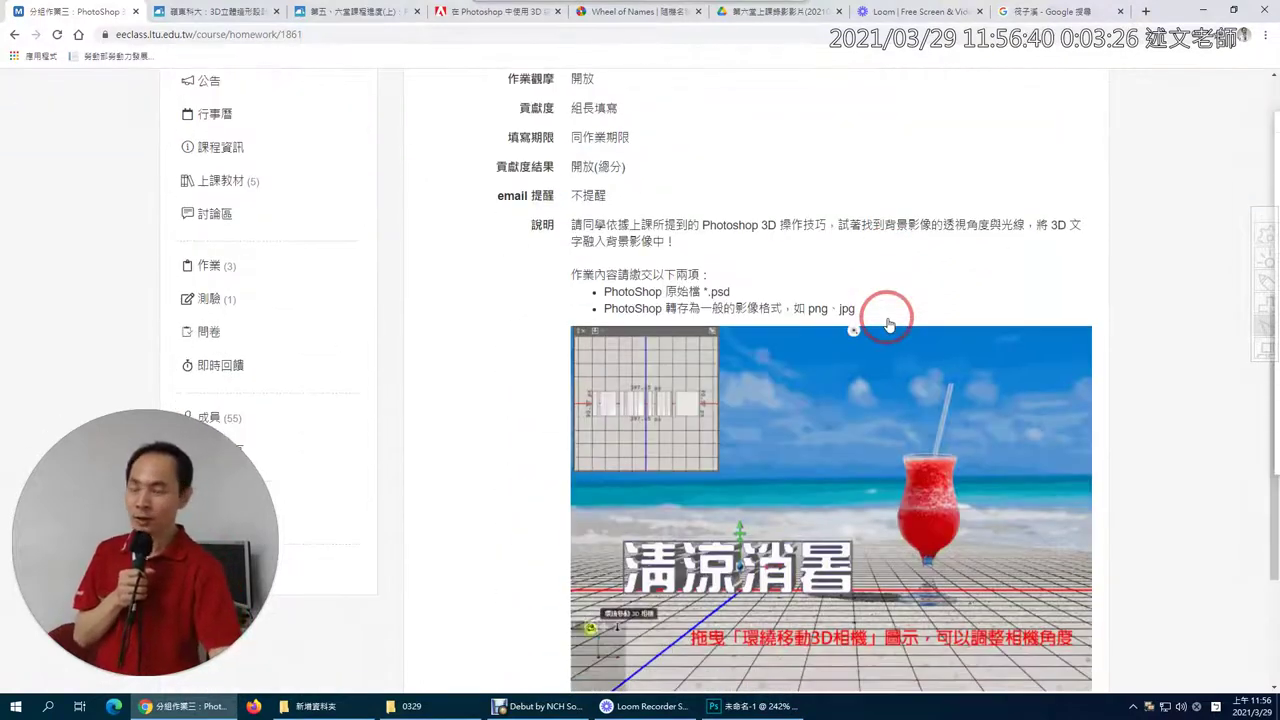
{"action": "scroll", "coordinate": [888, 337], "scroll_direction": "down", "scroll_amount": 2}
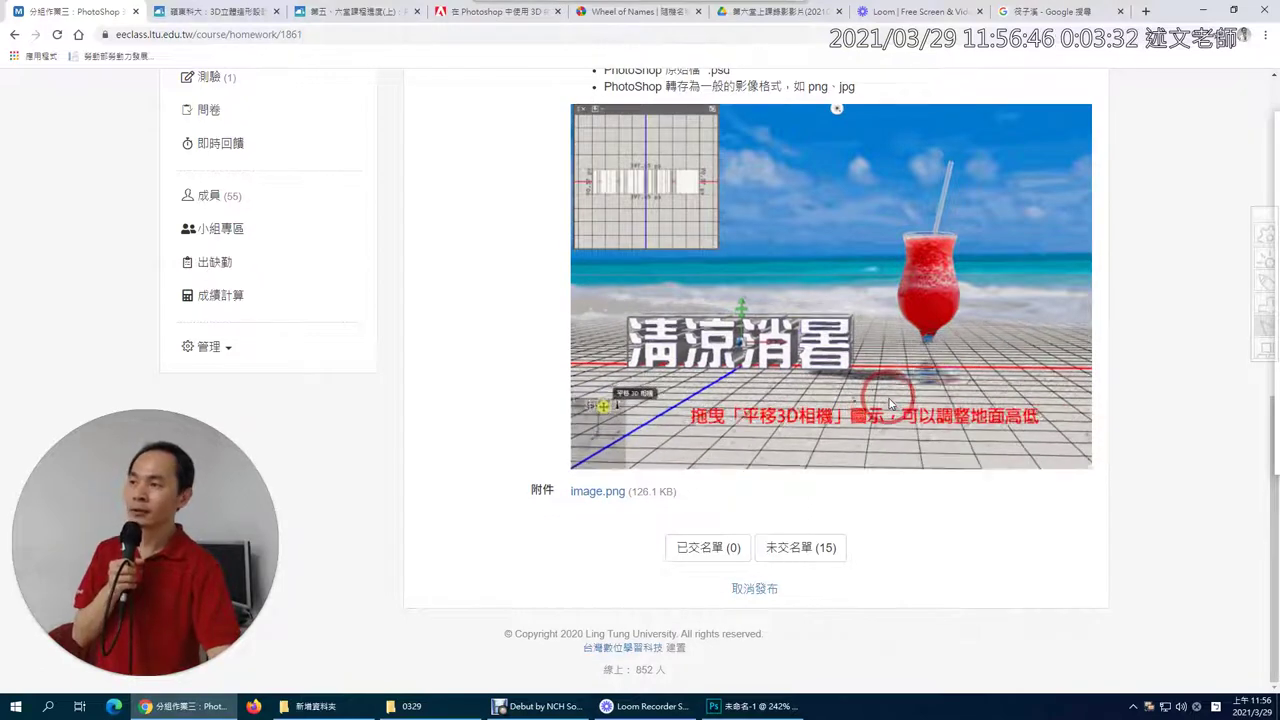
{"action": "scroll", "coordinate": [890, 403], "scroll_direction": "up", "scroll_amount": 5}
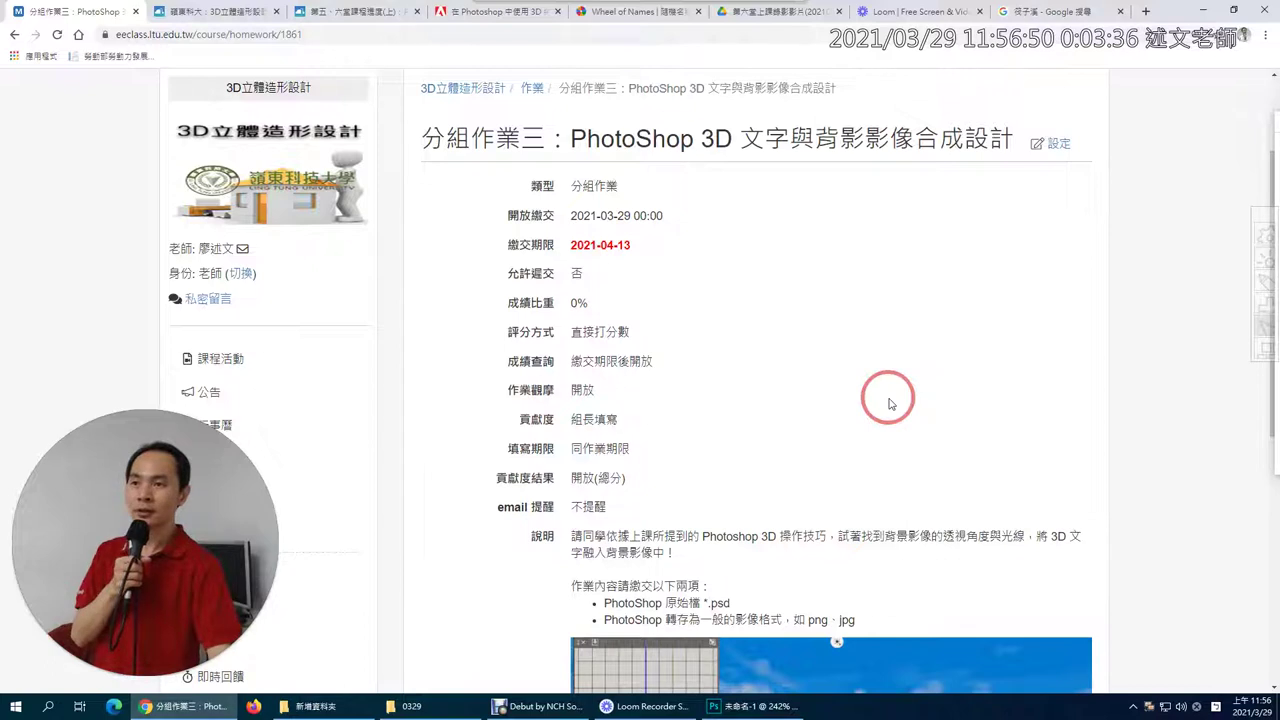
{"action": "scroll", "coordinate": [890, 403], "scroll_direction": "up", "scroll_amount": 2}
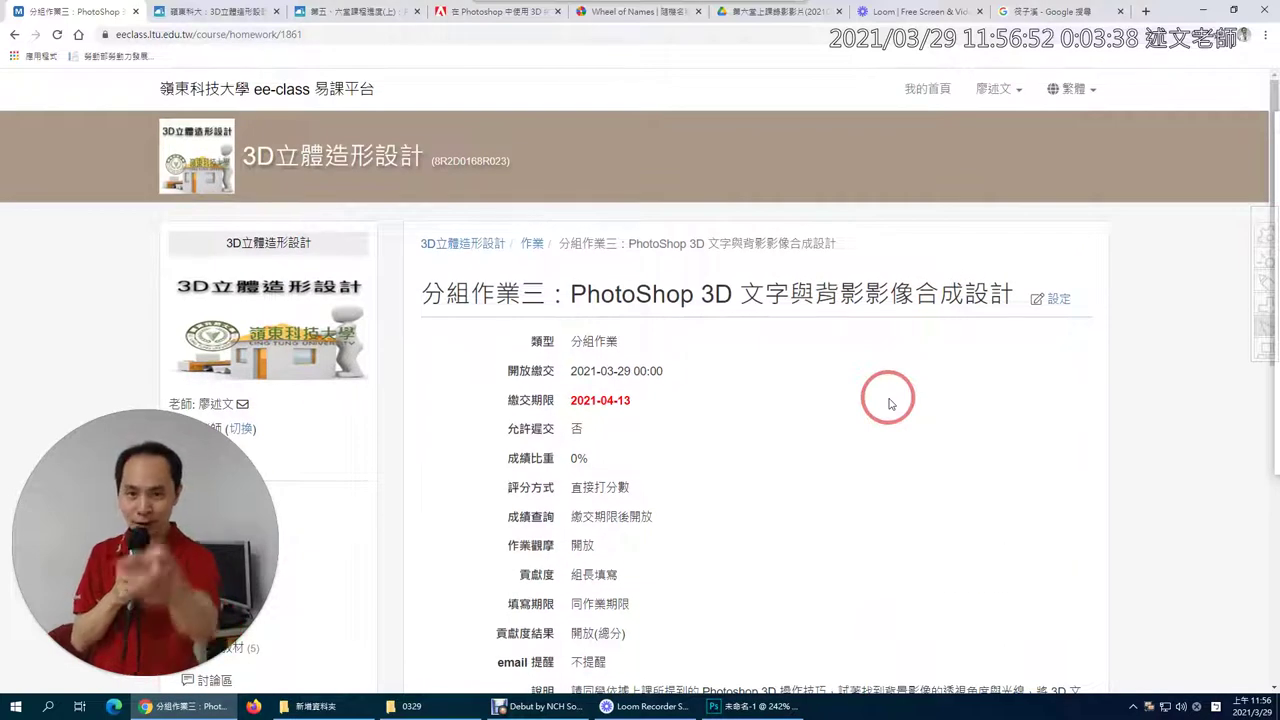